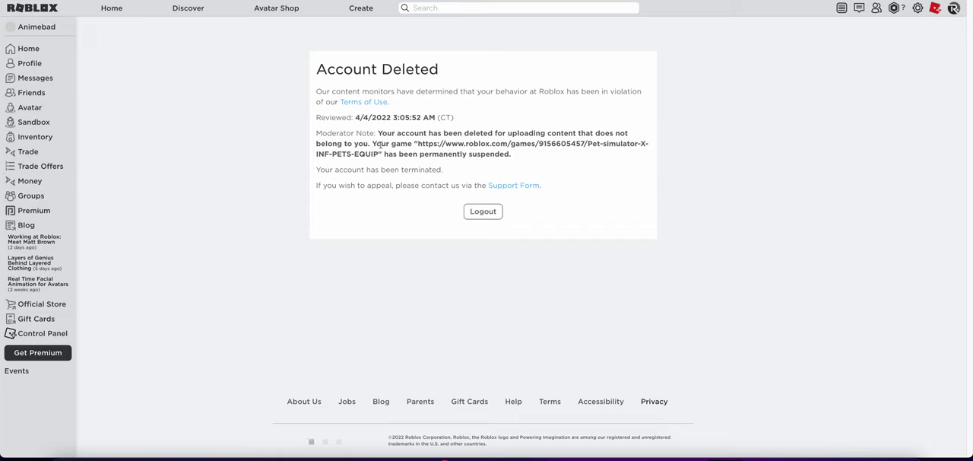
pyautogui.doubleClick(562, 143)
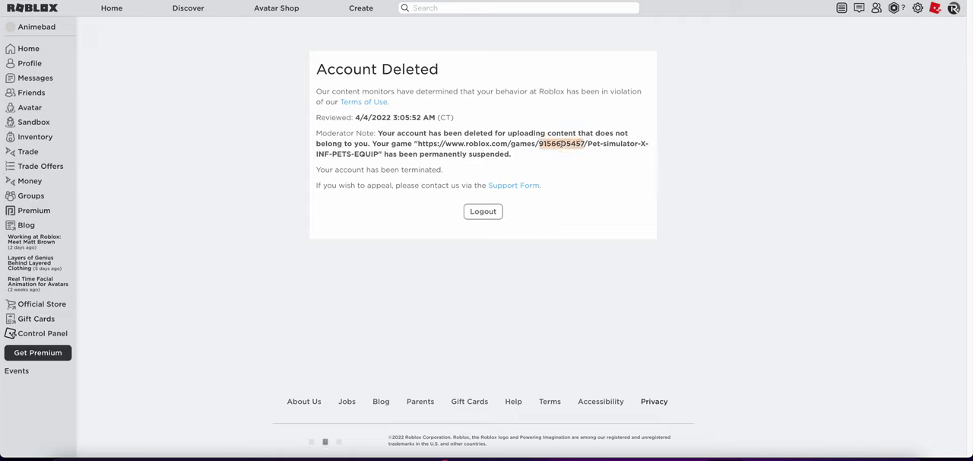
pyautogui.click(650, 145)
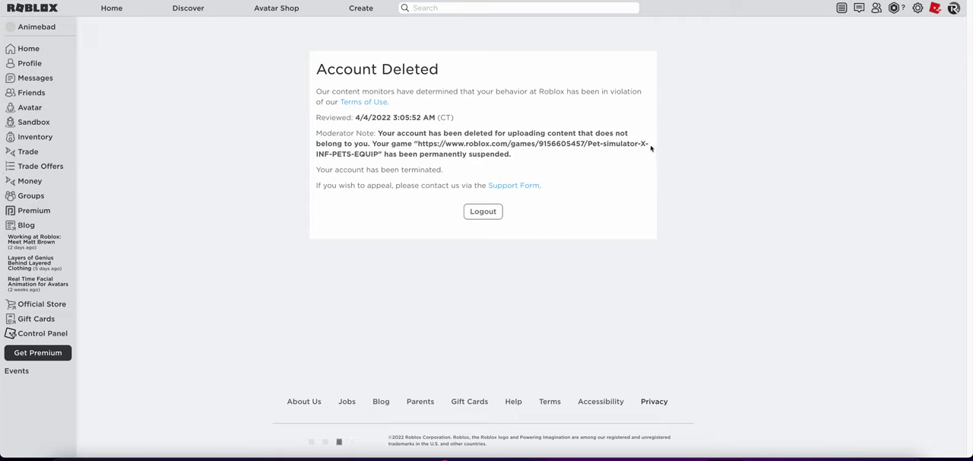
pyautogui.moveTo(651, 145)
pyautogui.mouseDown()
pyautogui.moveTo(418, 146)
pyautogui.moveTo(417, 155)
pyautogui.mouseUp()
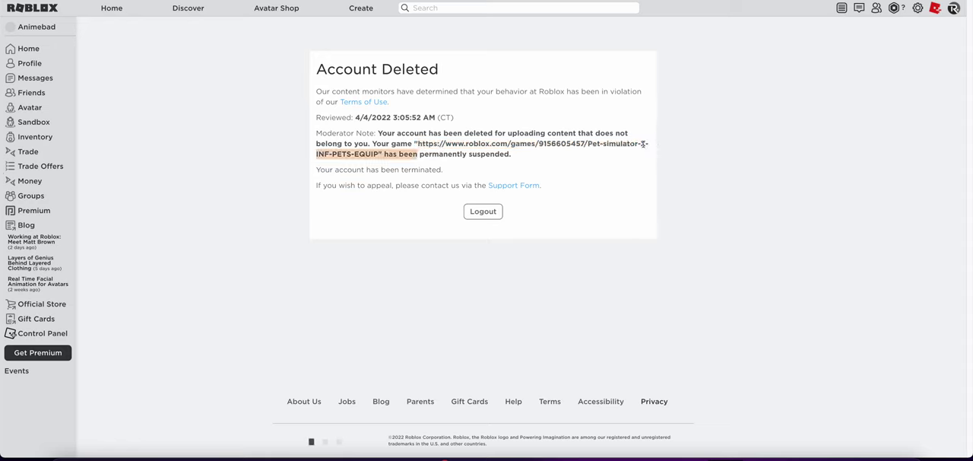
pyautogui.click(604, 219)
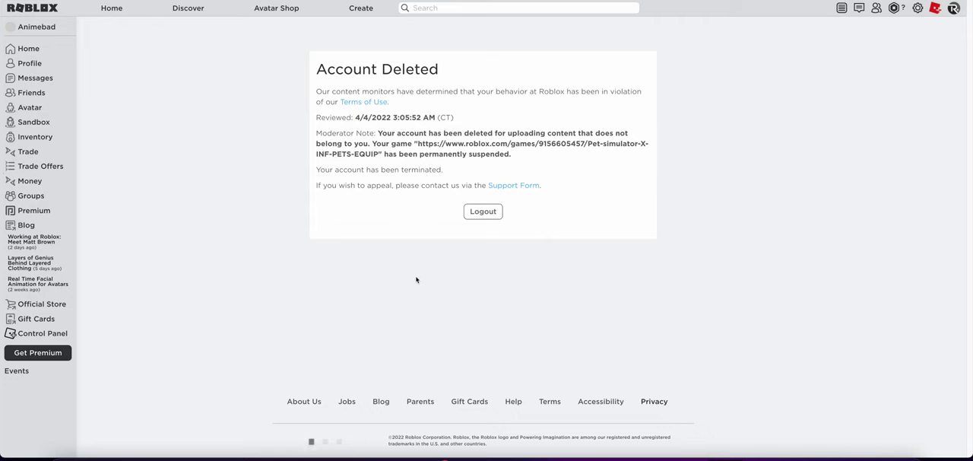
pyautogui.click(898, 9)
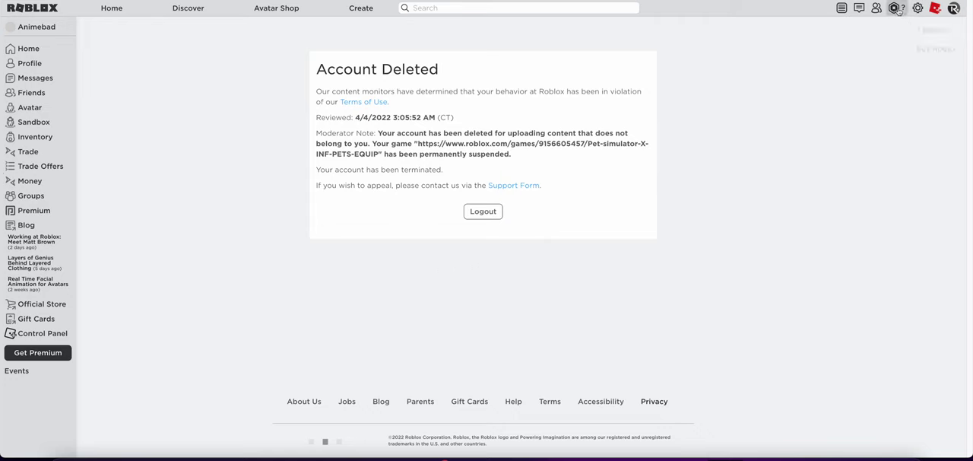
pyautogui.click(899, 10)
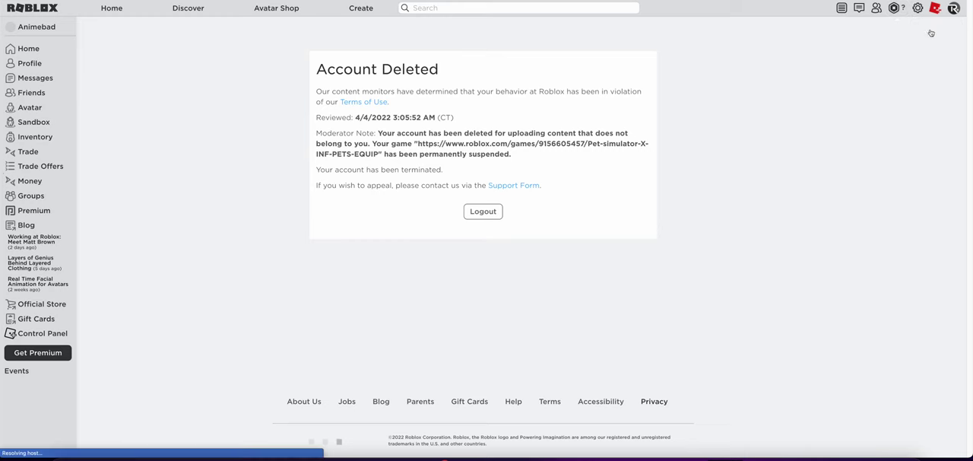
pyautogui.click(33, 283)
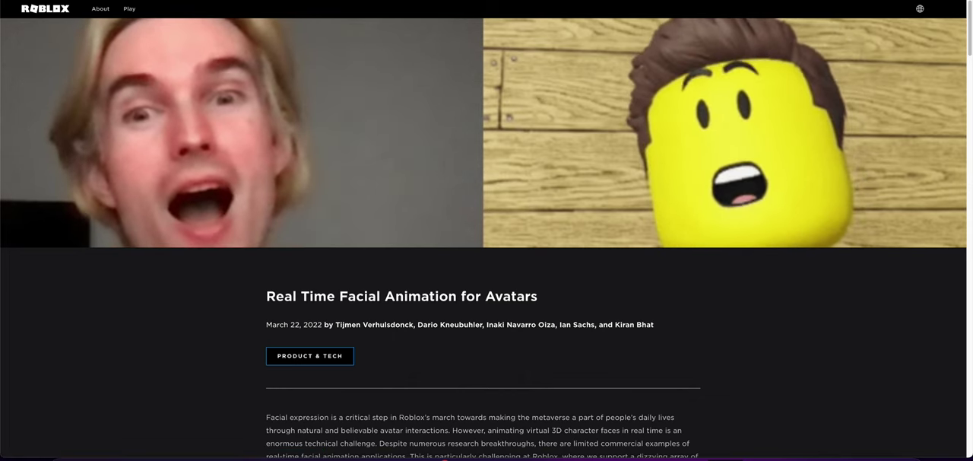
pyautogui.hotkey('alt', 'Left')
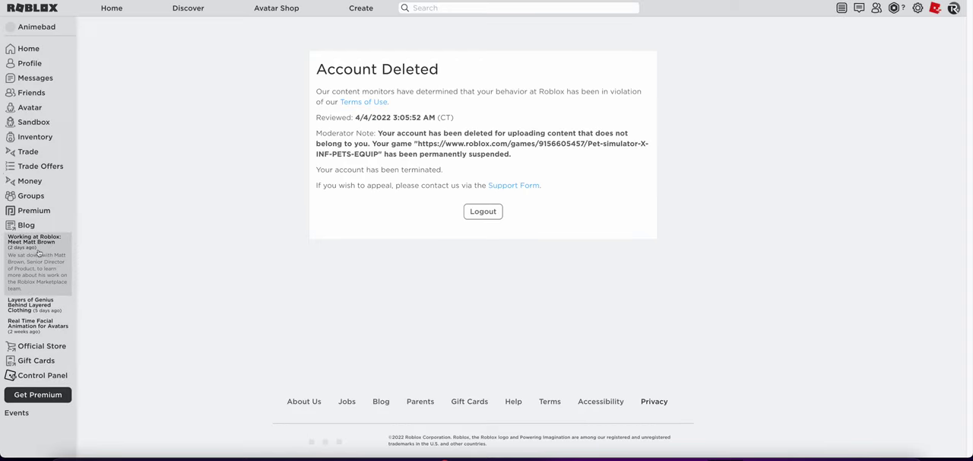
pyautogui.click(35, 254)
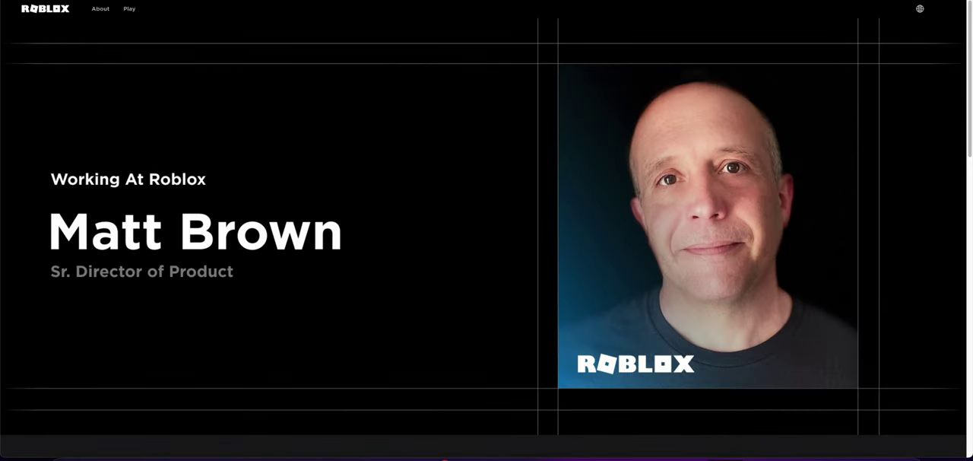
pyautogui.hotkey('alt', 'Left')
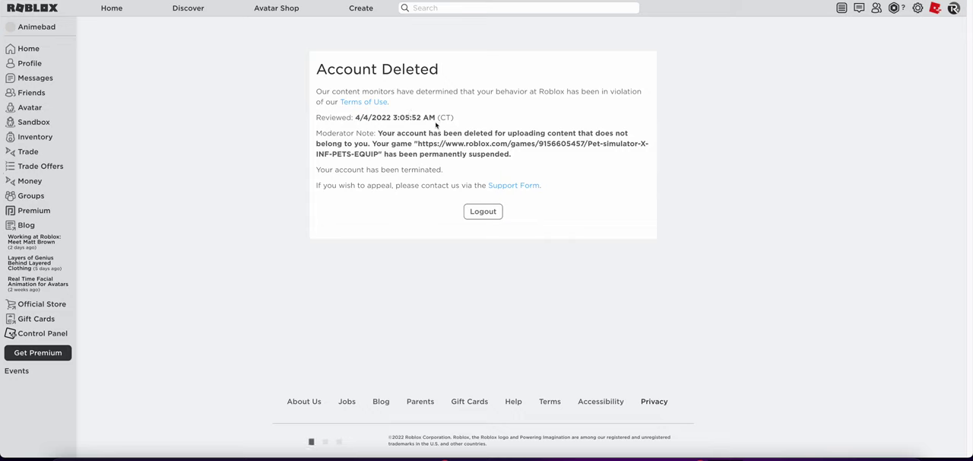
pyautogui.doubleClick(445, 117)
pyautogui.click(459, 102)
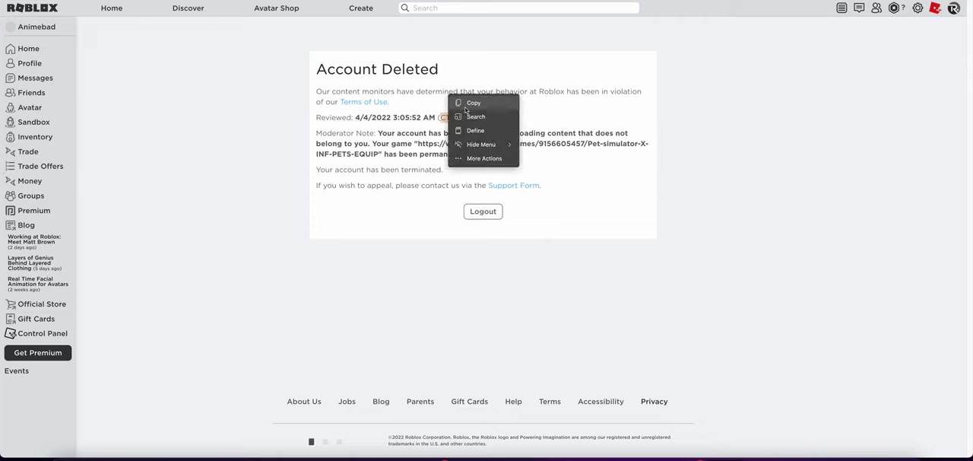
pyautogui.click(567, 108)
pyautogui.click(567, 108)
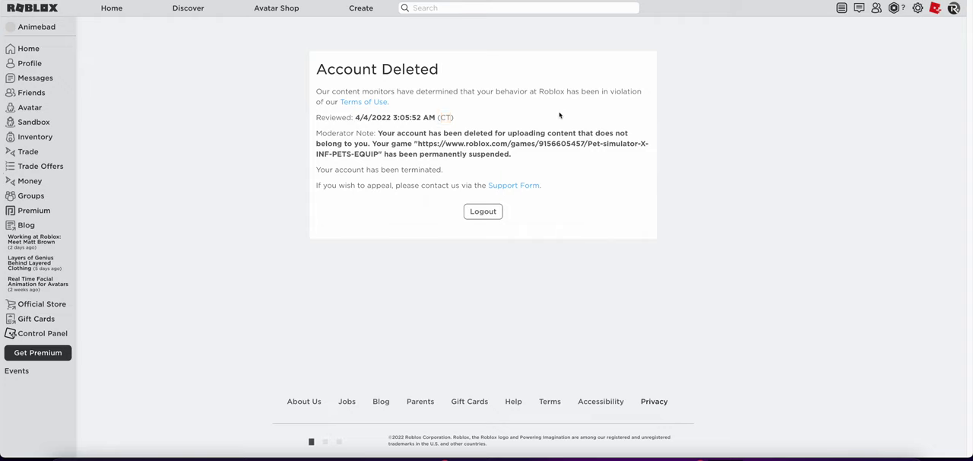